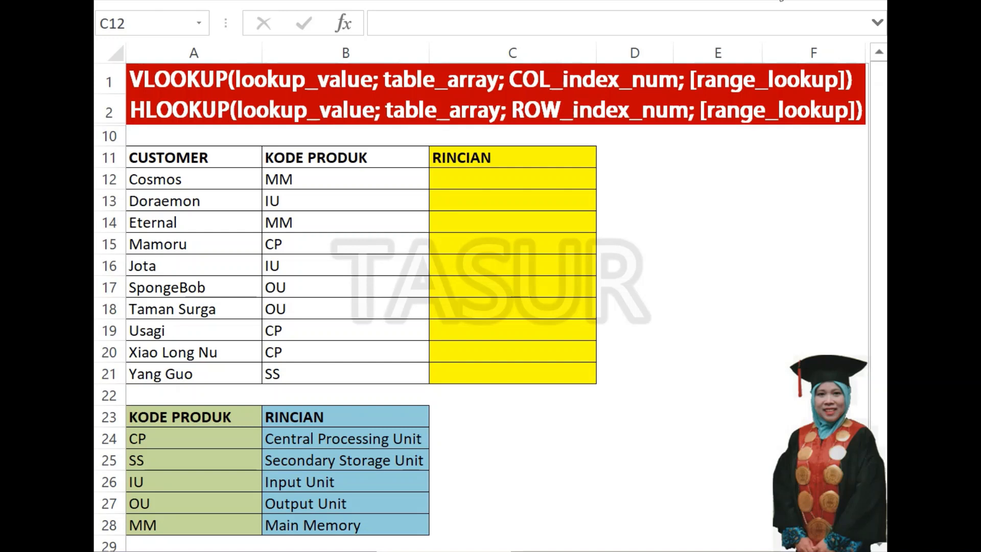
Insert the VLOOKUP function from the Lookup & Reference category into cell C12.
click(487, 178)
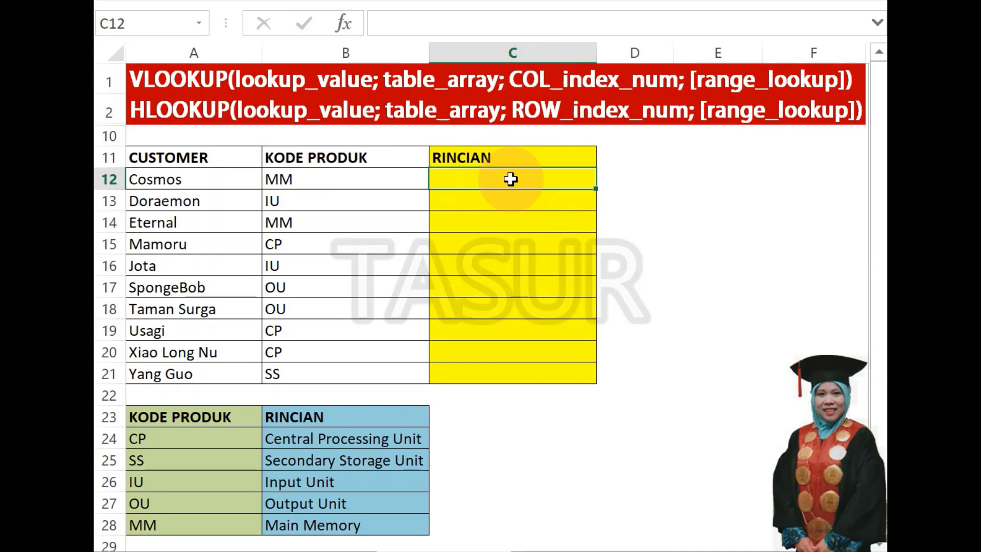
click(344, 23)
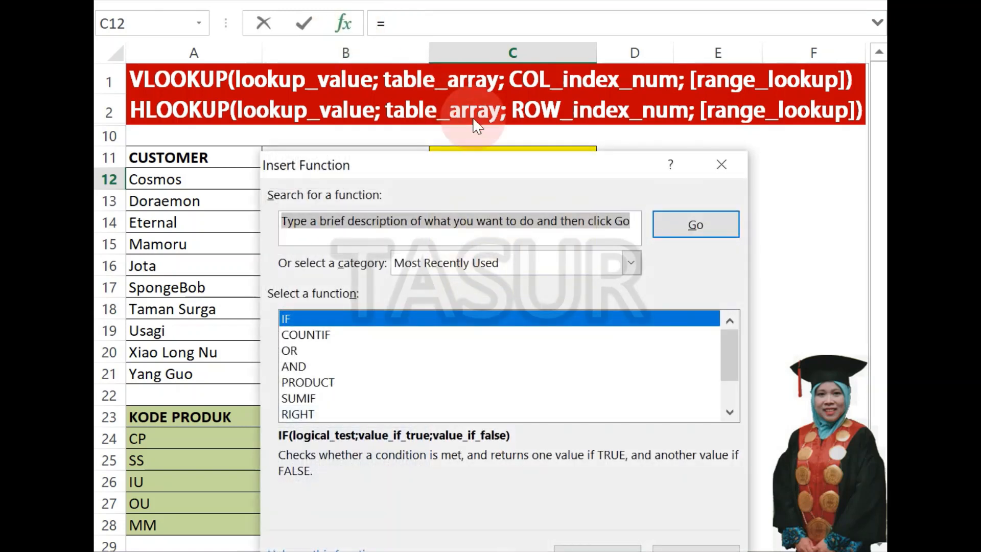
click(625, 261)
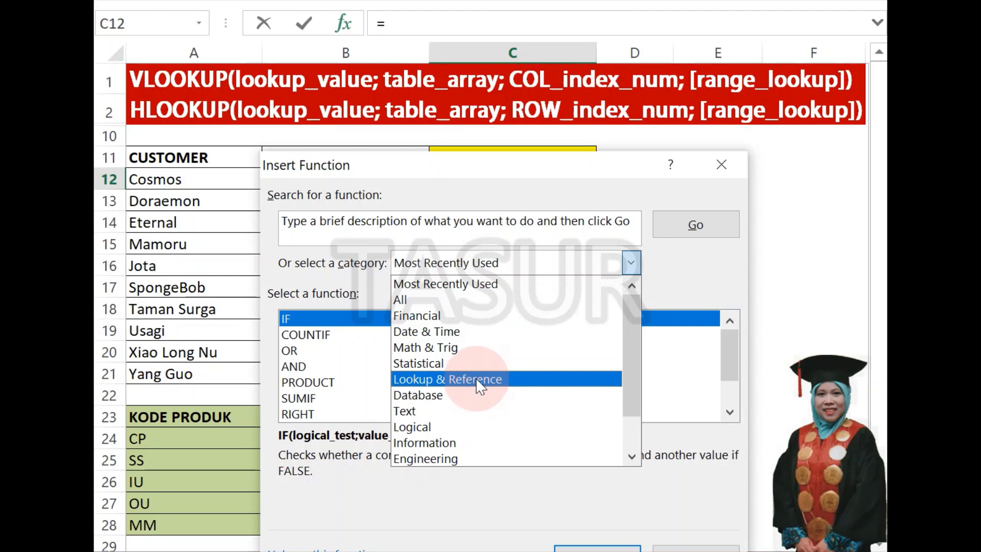
click(445, 379)
drag(731, 343, 730, 416)
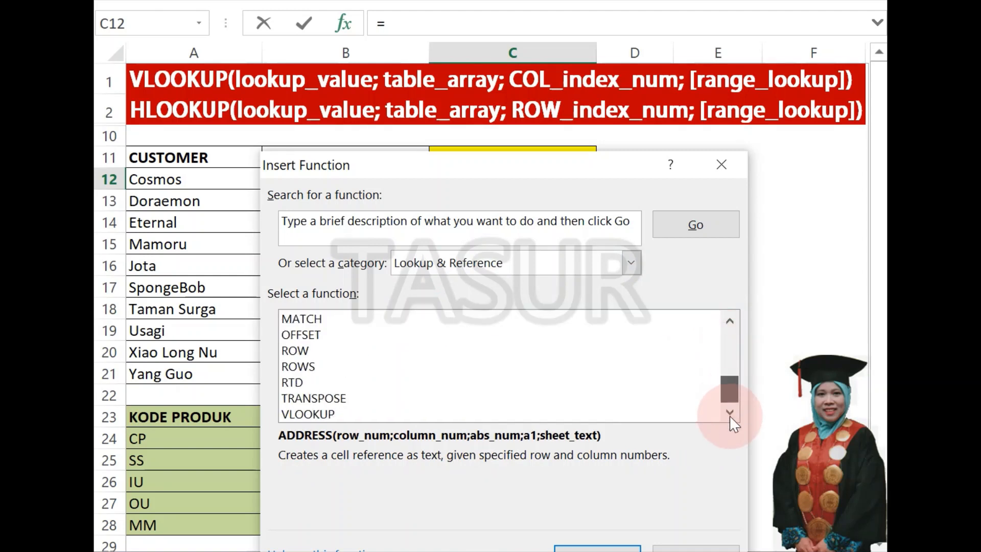
double_click(311, 414)
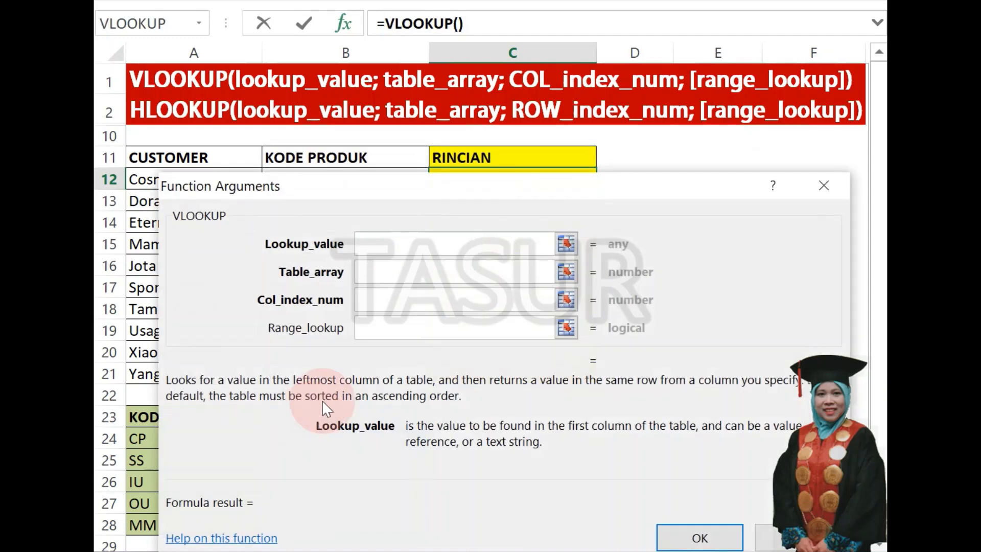
Set VLOOKUP's lookup value to B12 and its table array to the absolute range $A$24:$B$28.
drag(530, 184, 568, 205)
click(395, 264)
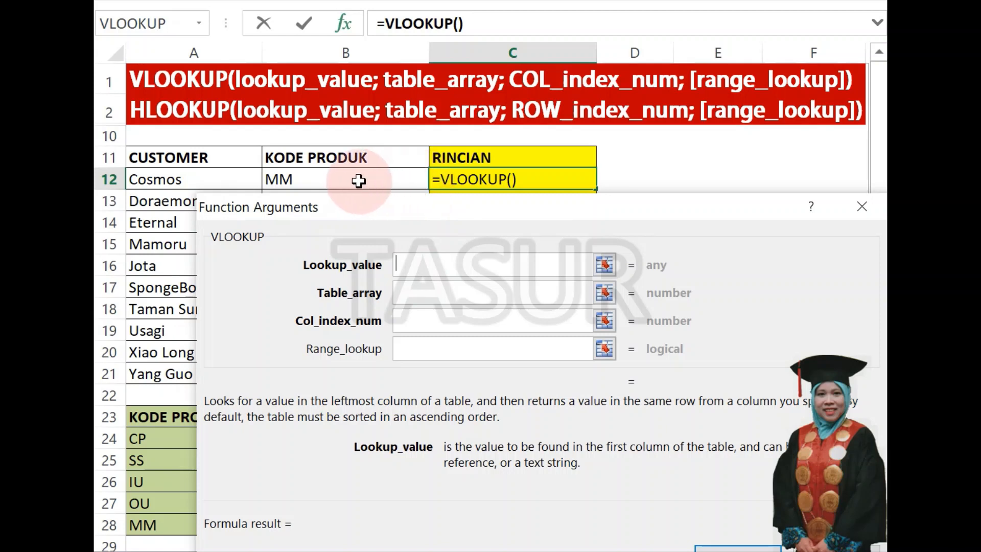
click(320, 181)
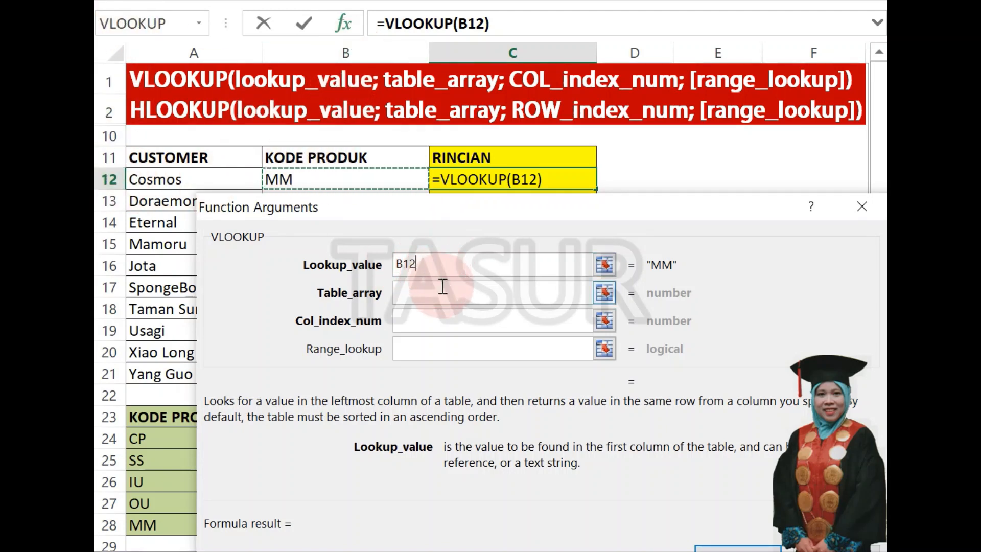
click(416, 294)
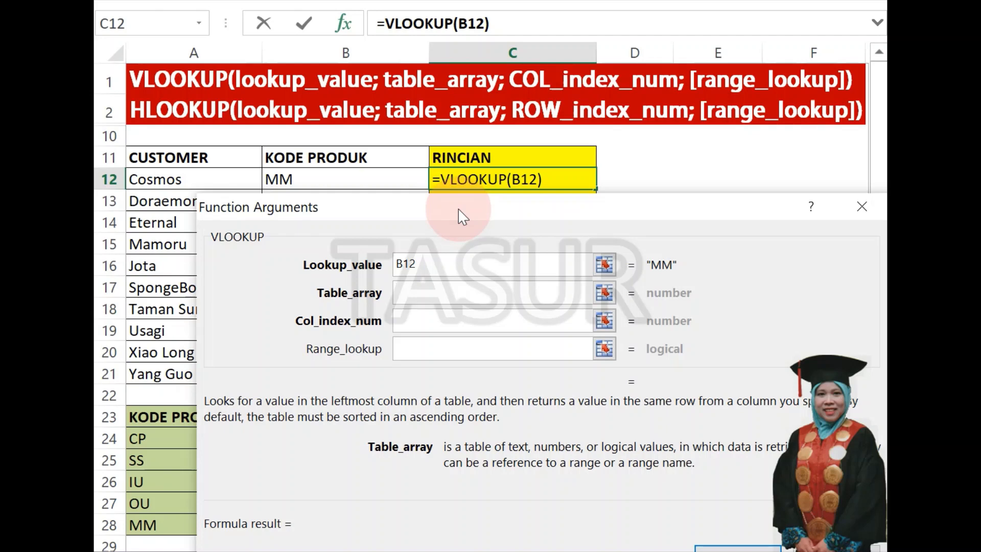
drag(458, 207, 468, 38)
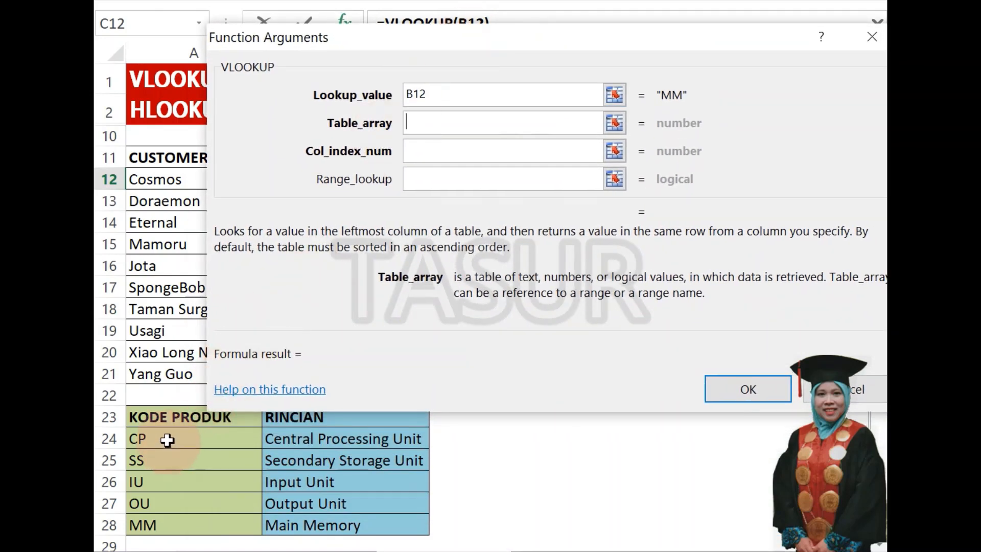
drag(167, 439, 327, 525)
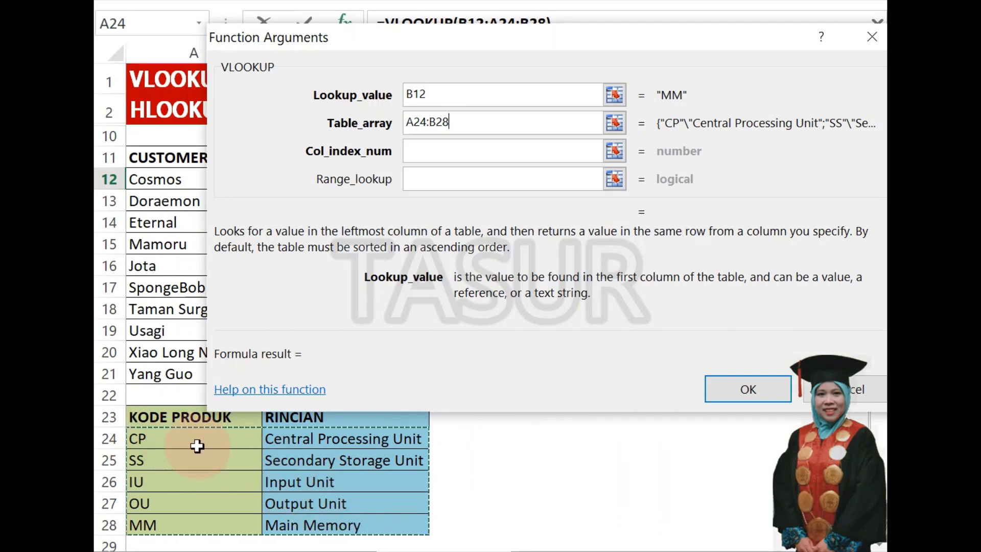
click(408, 153)
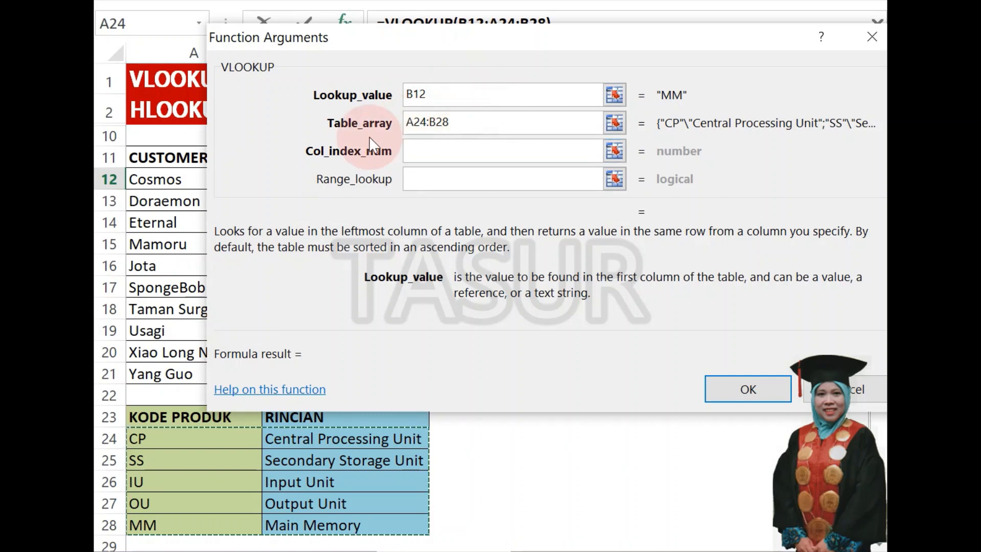
key(F4)
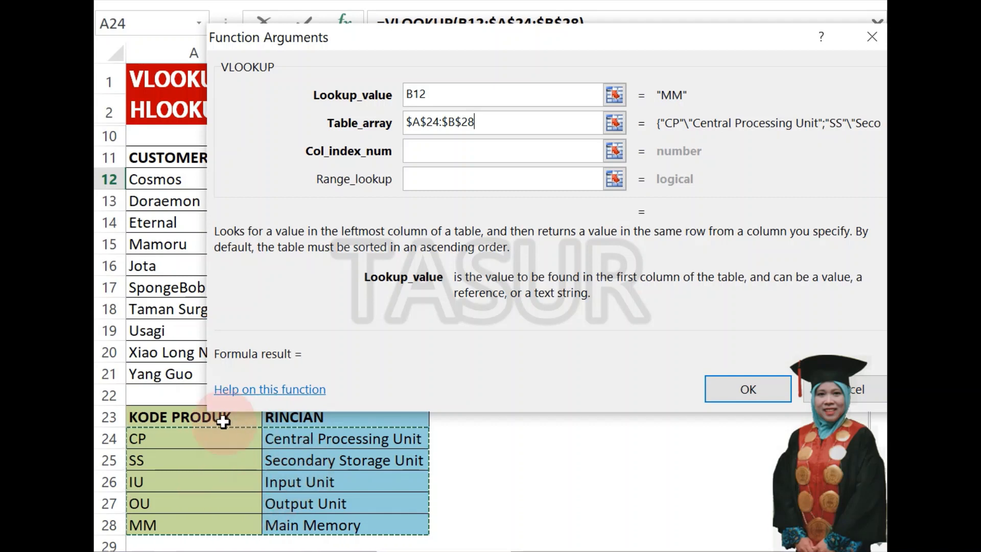
Set VLOOKUP's column index number to 2 and range lookup to 0, and enter the formula.
click(442, 149)
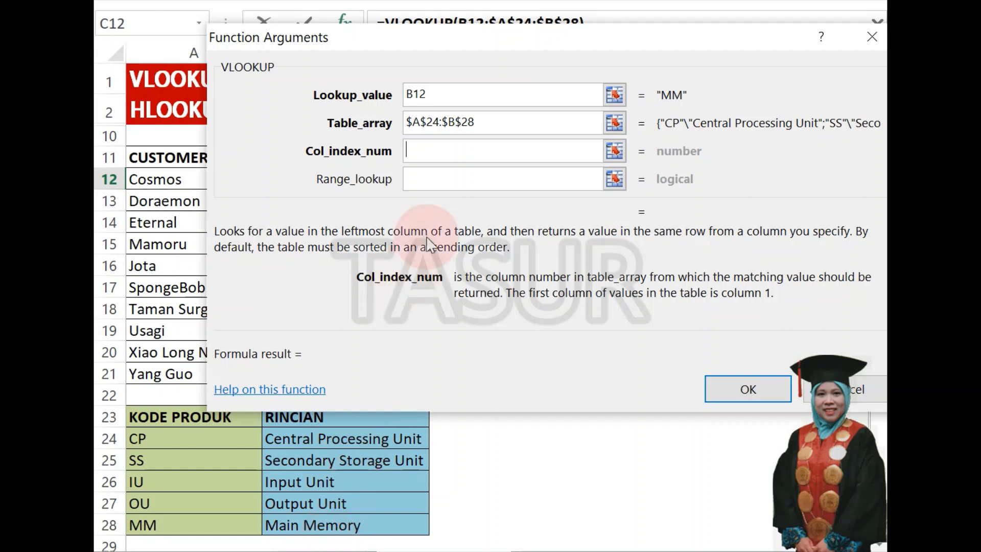
text(2)
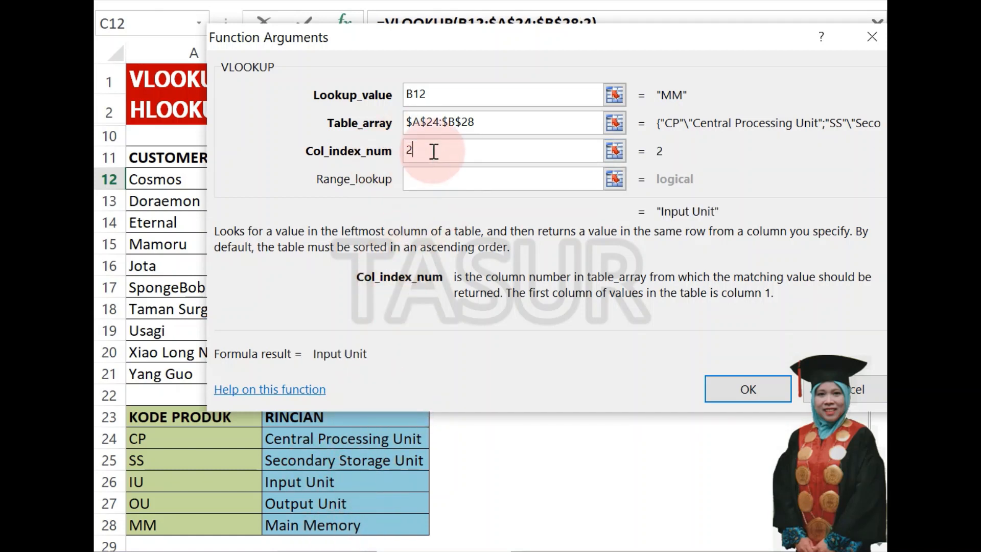
click(426, 179)
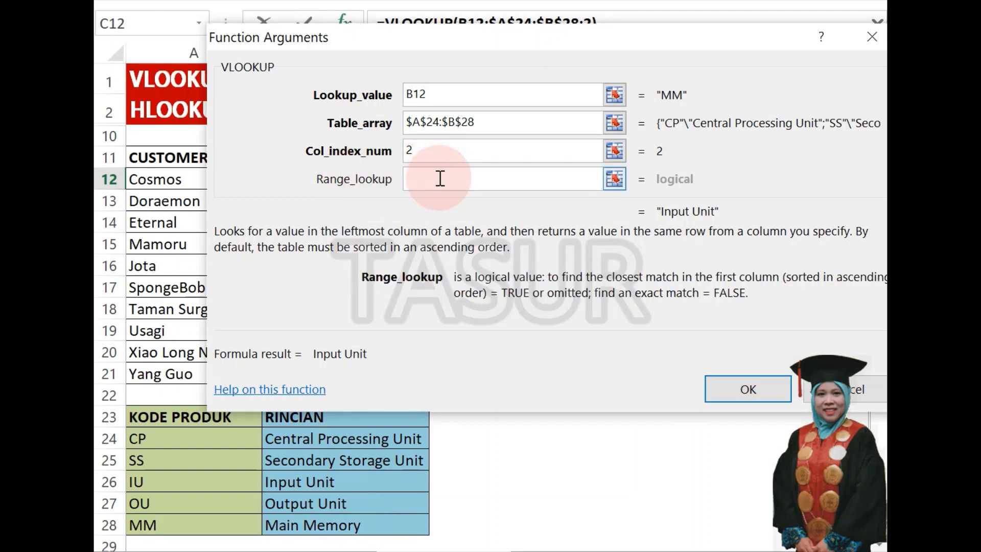
text(0)
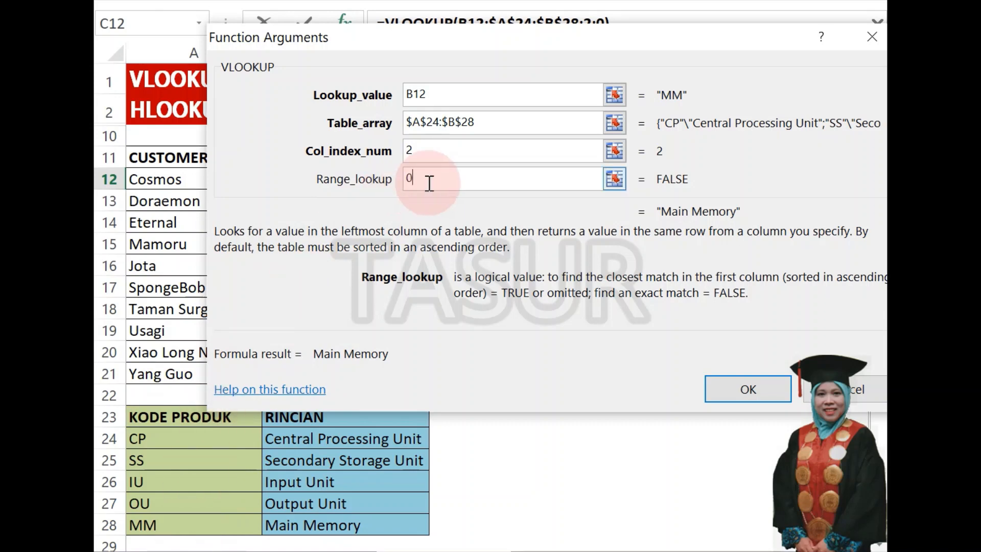
click(749, 394)
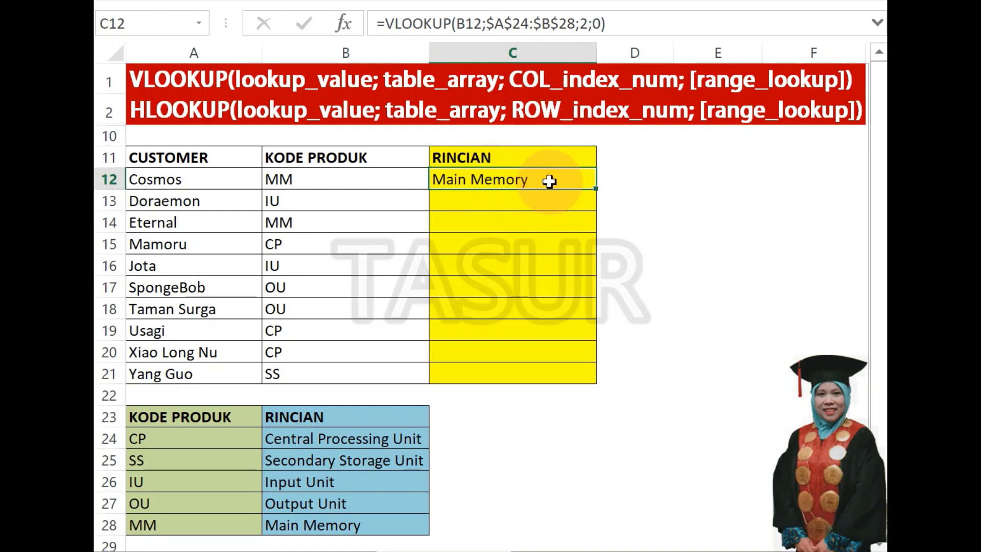
Fill the VLOOKUP formula from C12 down the RINCIAN column to C21.
drag(596, 185, 596, 185)
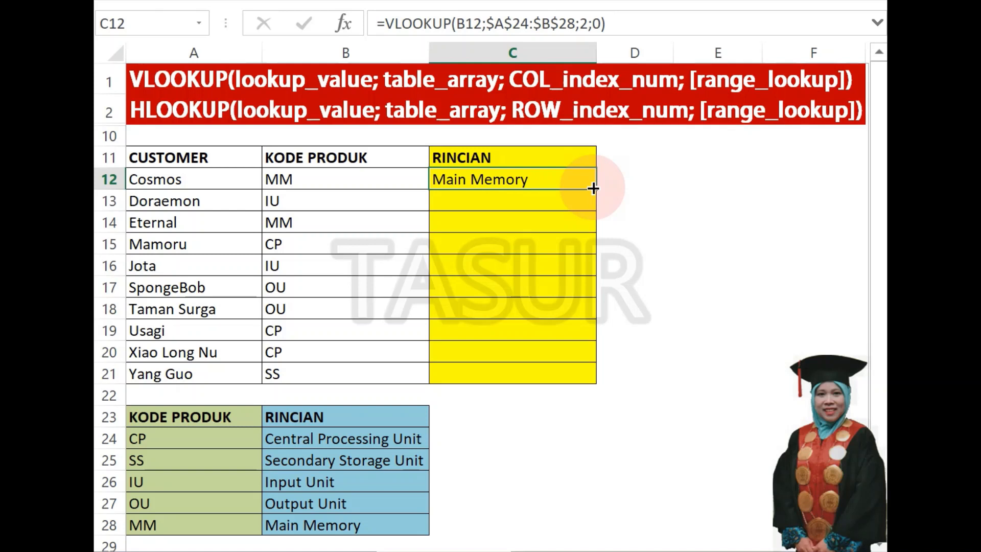
drag(594, 188, 581, 383)
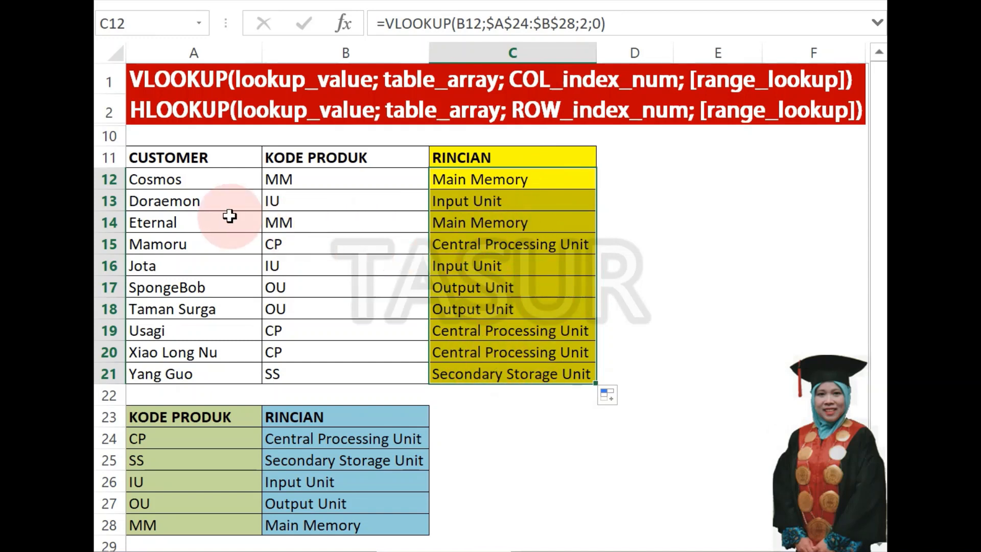
click(569, 179)
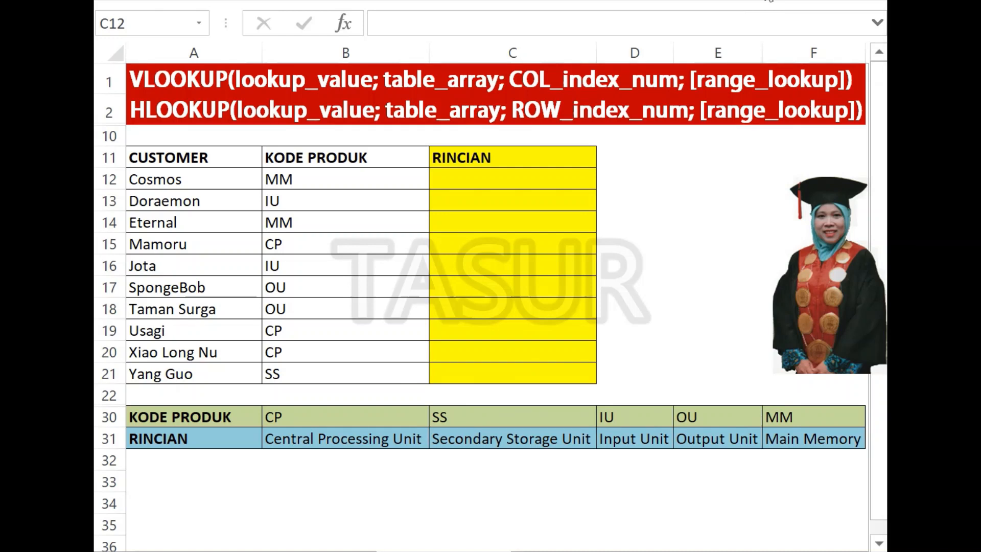
Insert the HLOOKUP function from the Lookup & Reference category into the empty cell C12.
click(495, 176)
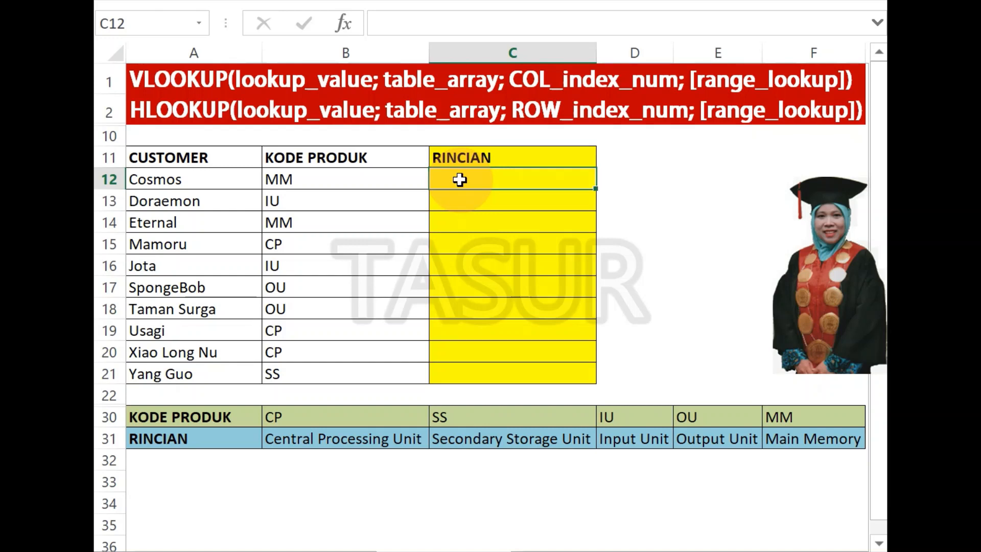
click(344, 24)
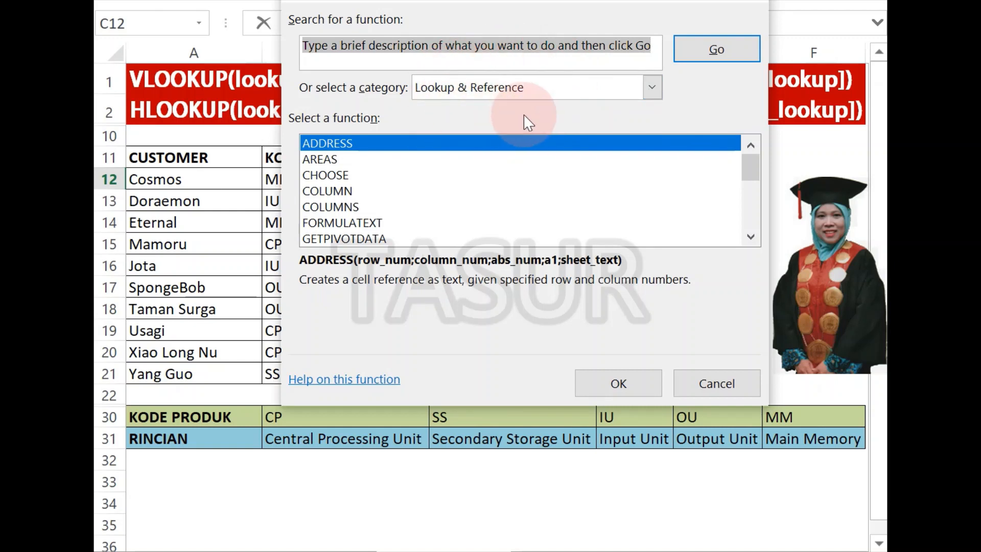
click(751, 236)
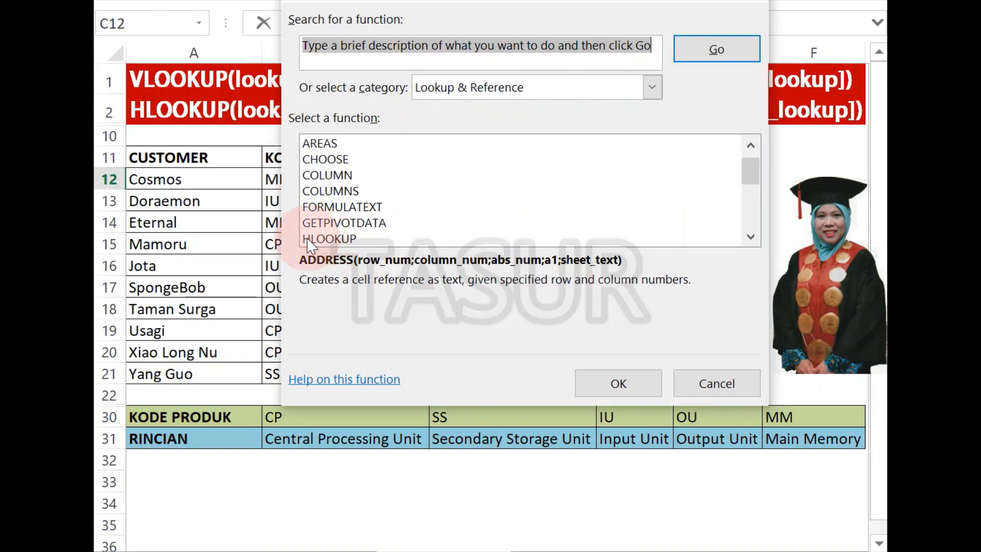
double_click(351, 239)
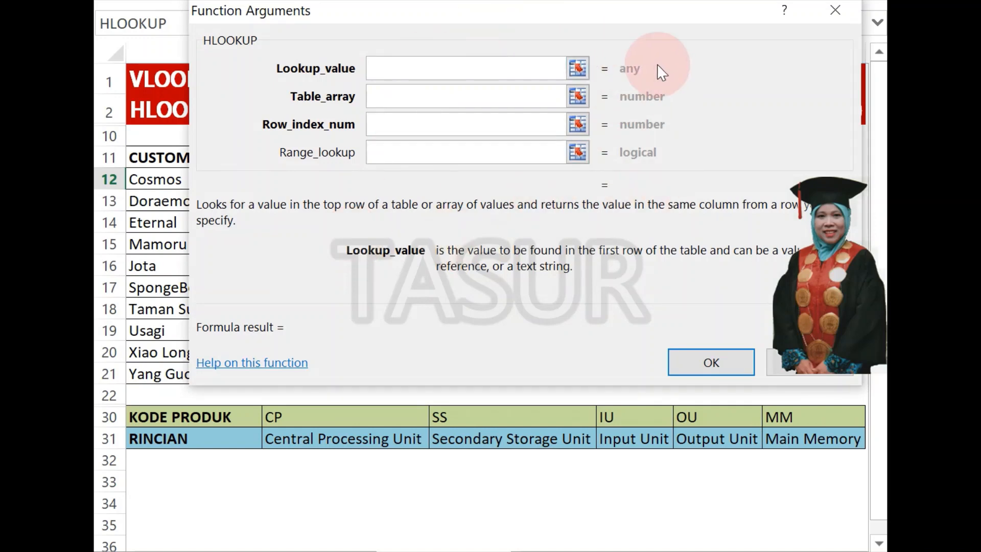
Set HLOOKUP's lookup value to B12 and its table array to the absolute range $B$30:$F$31.
drag(547, 17, 561, 223)
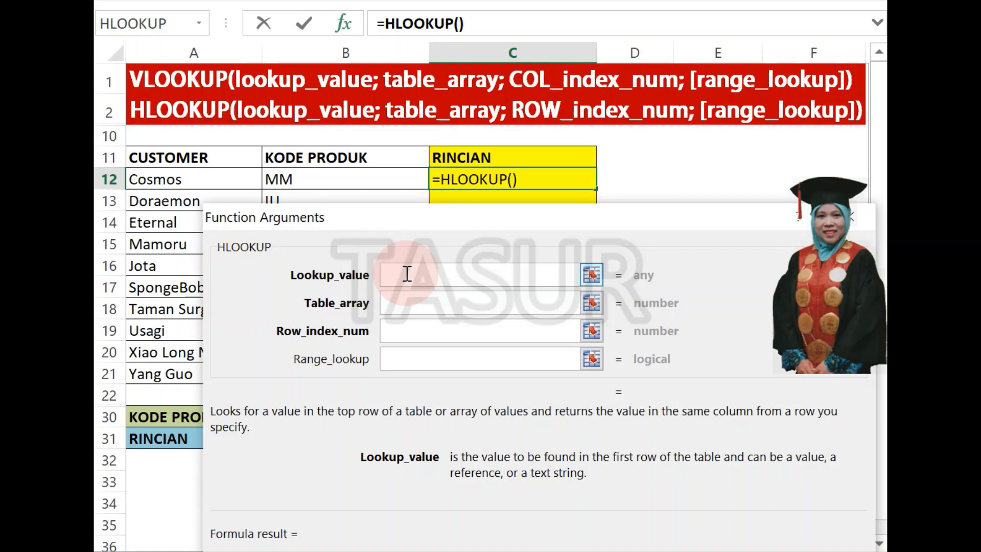
click(315, 177)
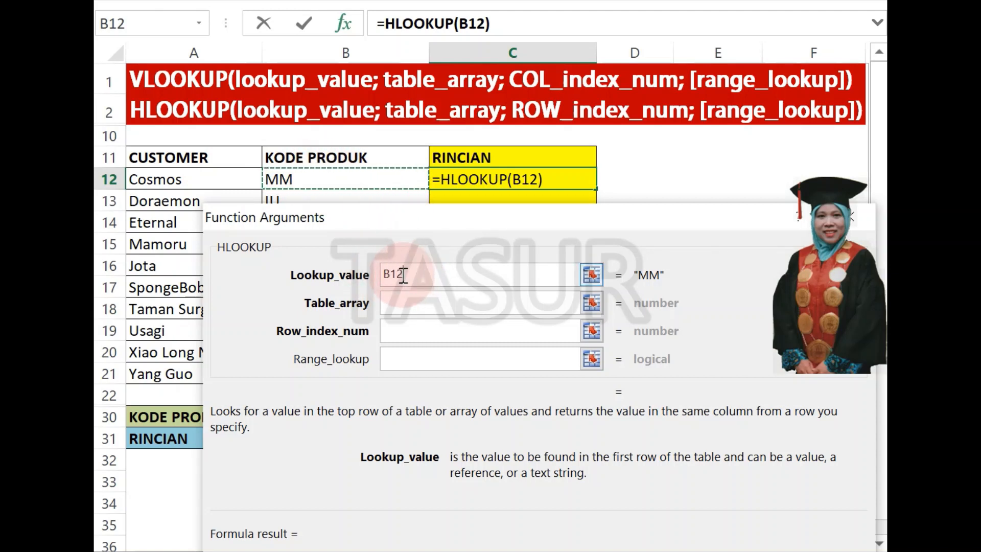
click(413, 304)
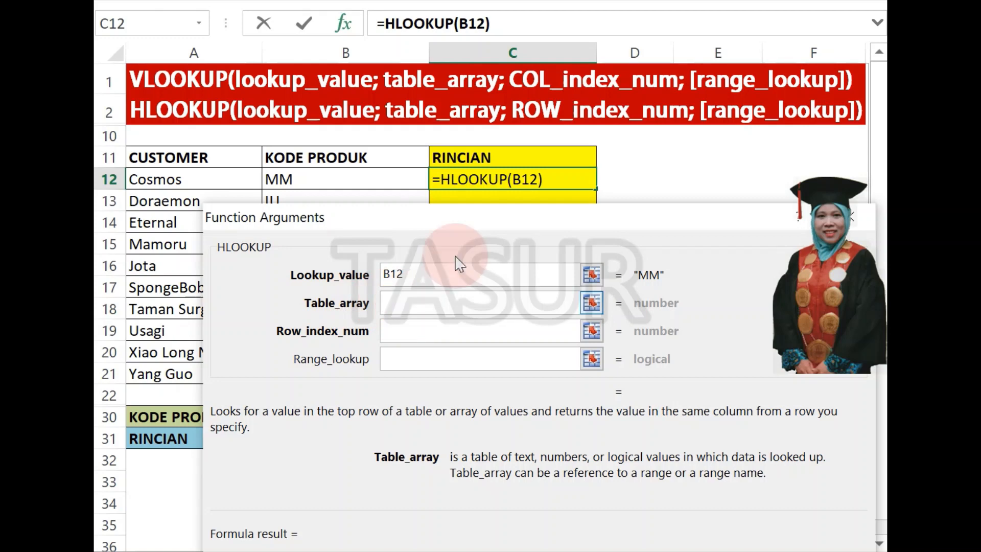
drag(473, 224, 440, 18)
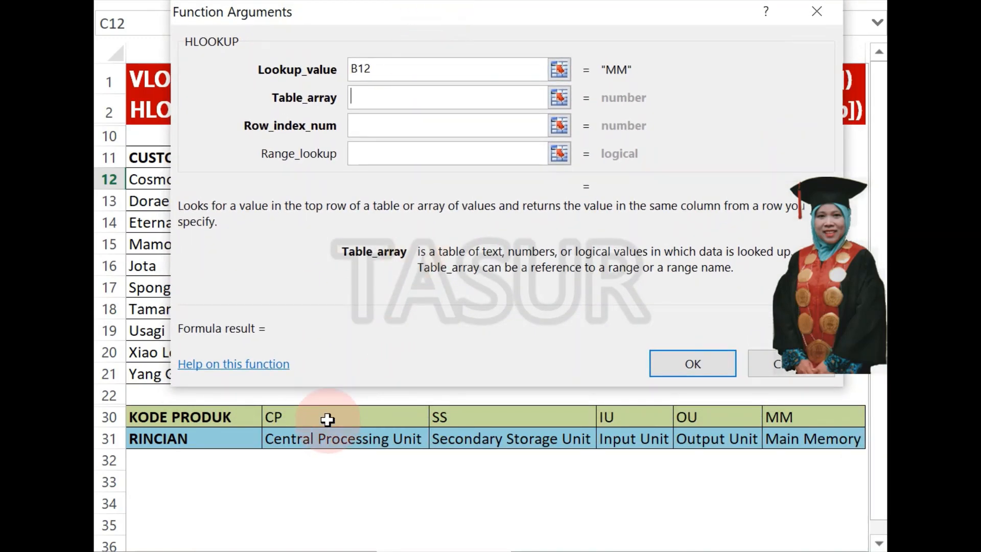
drag(328, 419, 781, 441)
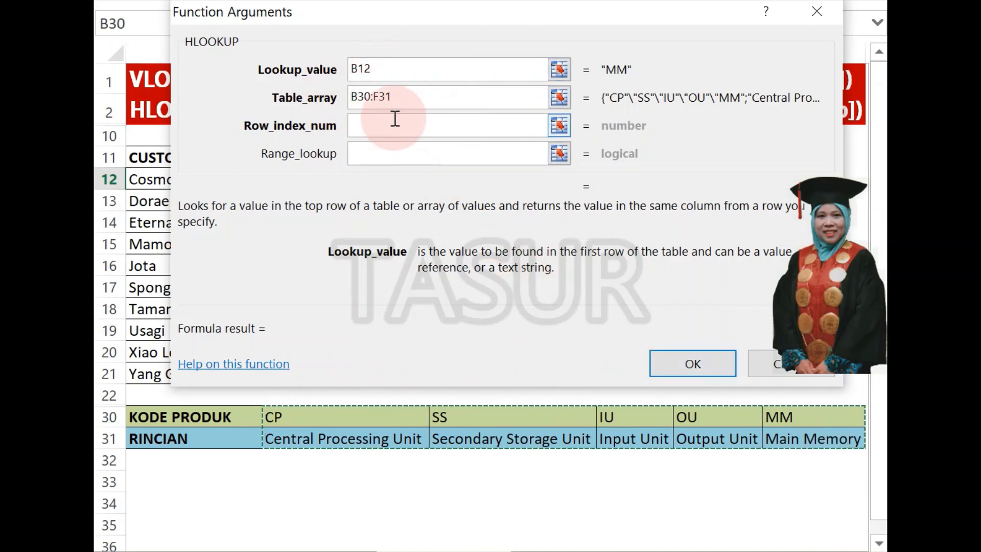
key(F4)
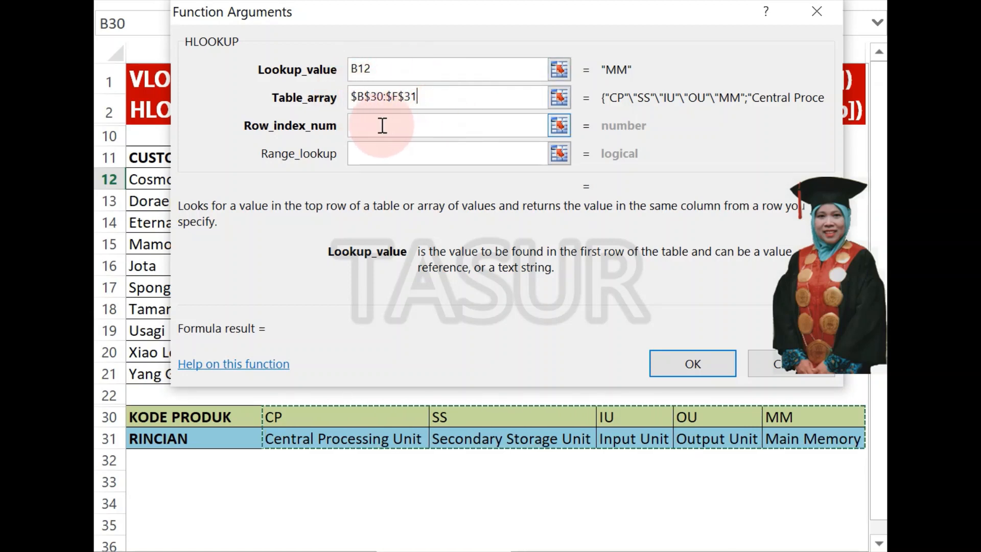
Set HLOOKUP's row index number to 2 and range lookup to 0, and enter the formula.
click(359, 126)
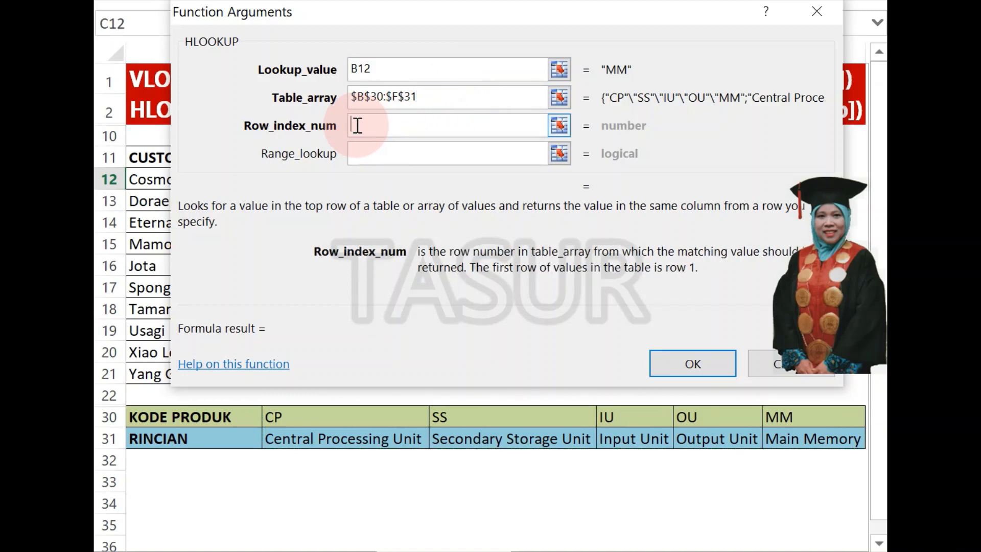
click(352, 125)
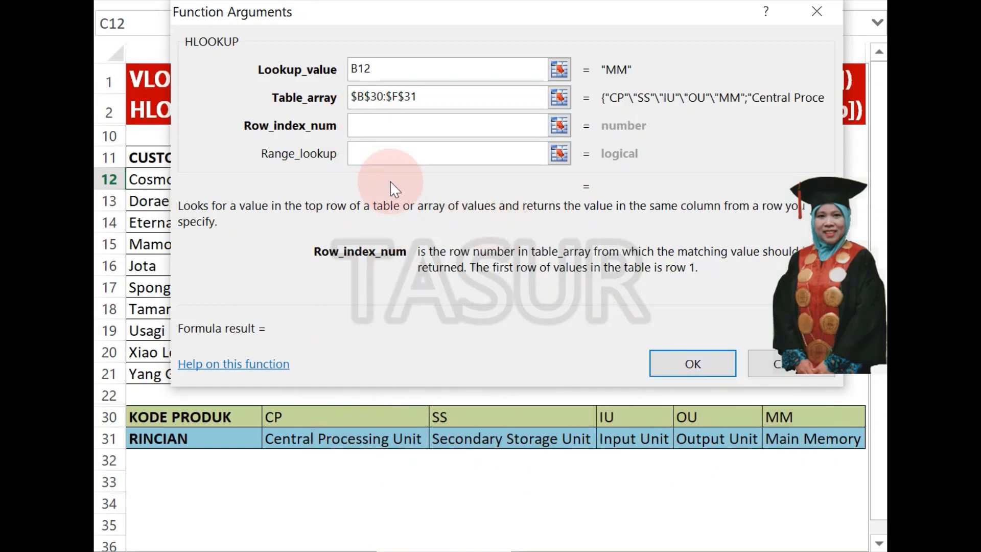
text(2)
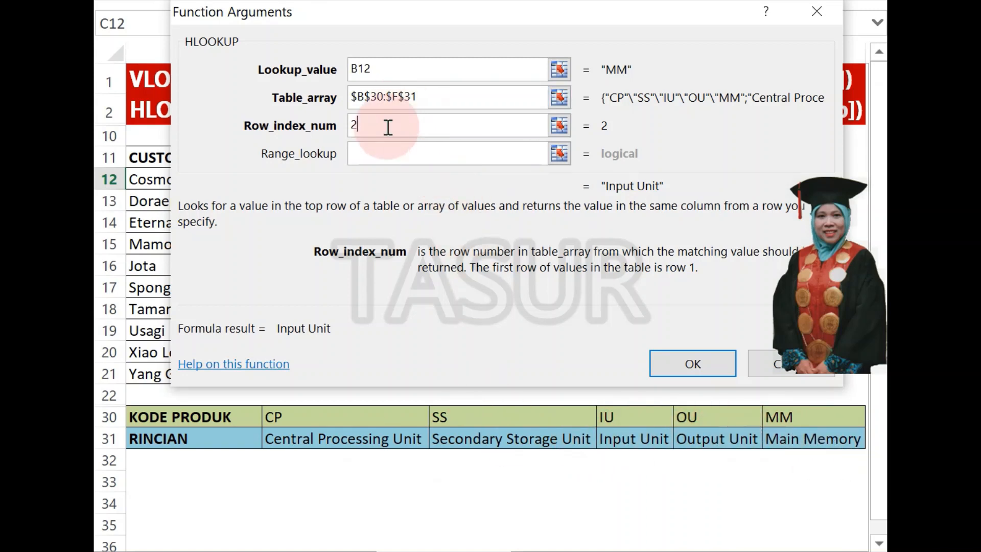
click(368, 150)
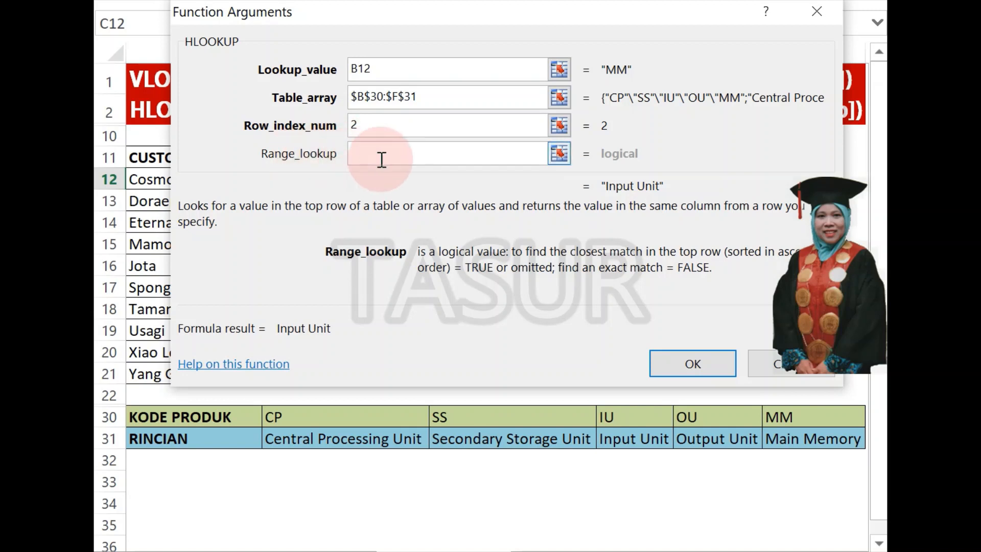
text(0)
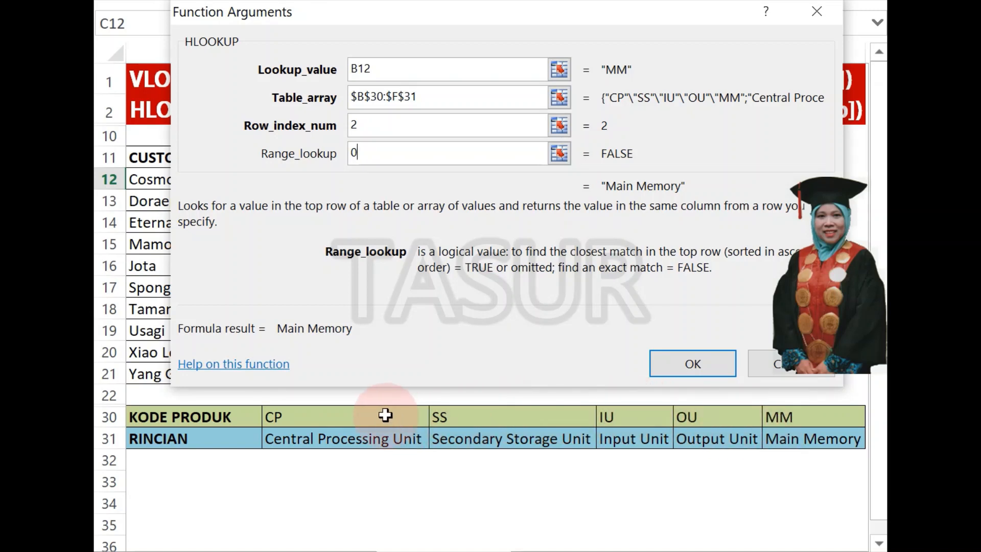
click(684, 360)
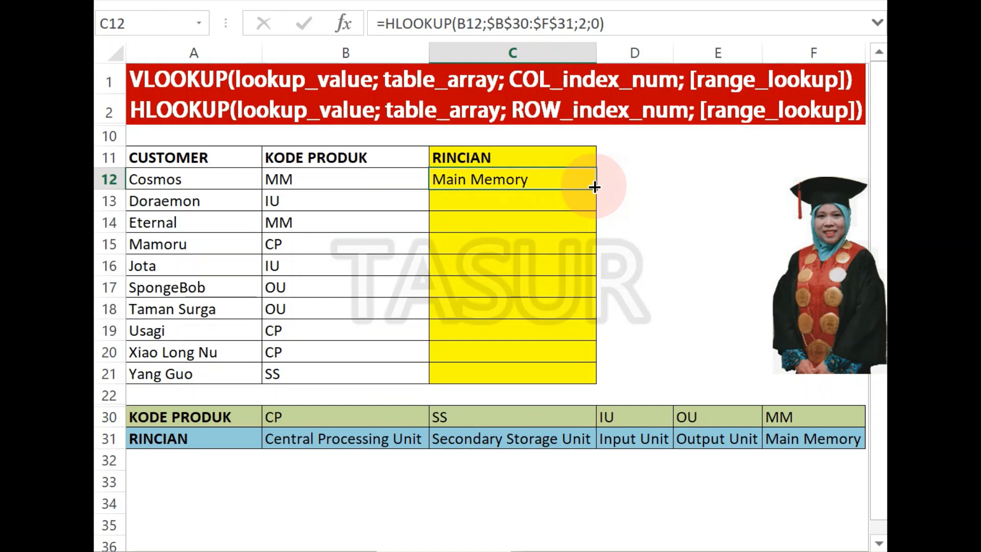
Fill the HLOOKUP formula from C12 down the RINCIAN column to C21.
drag(595, 188, 582, 386)
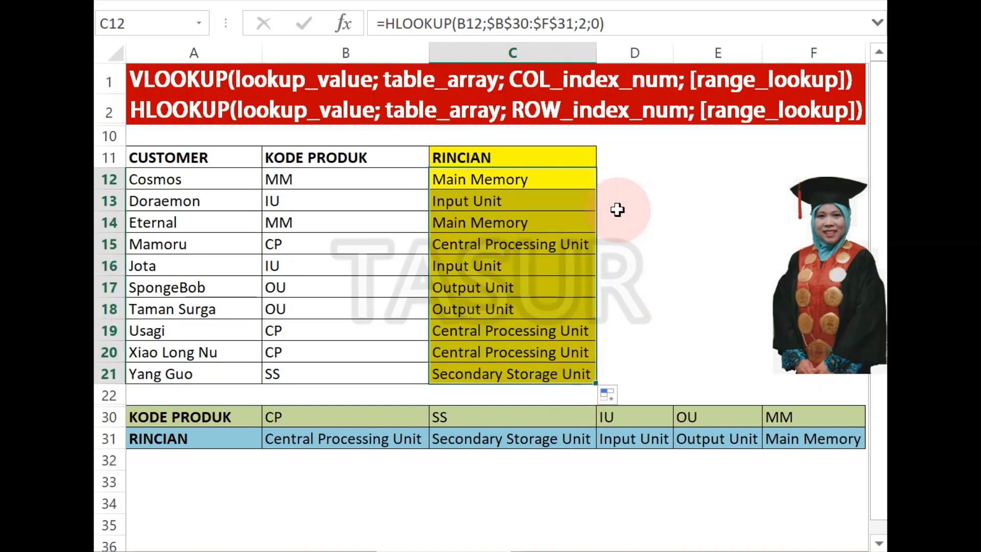
click(558, 157)
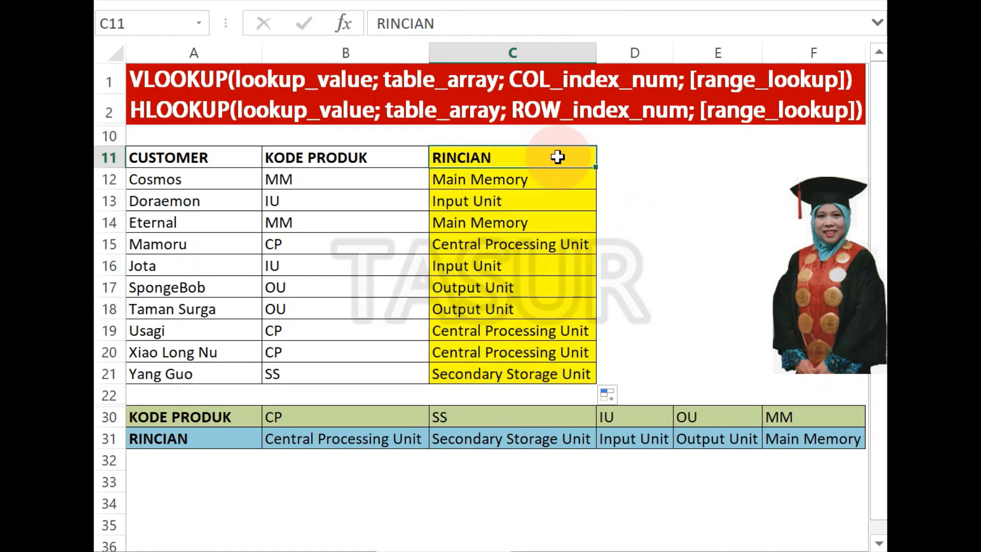